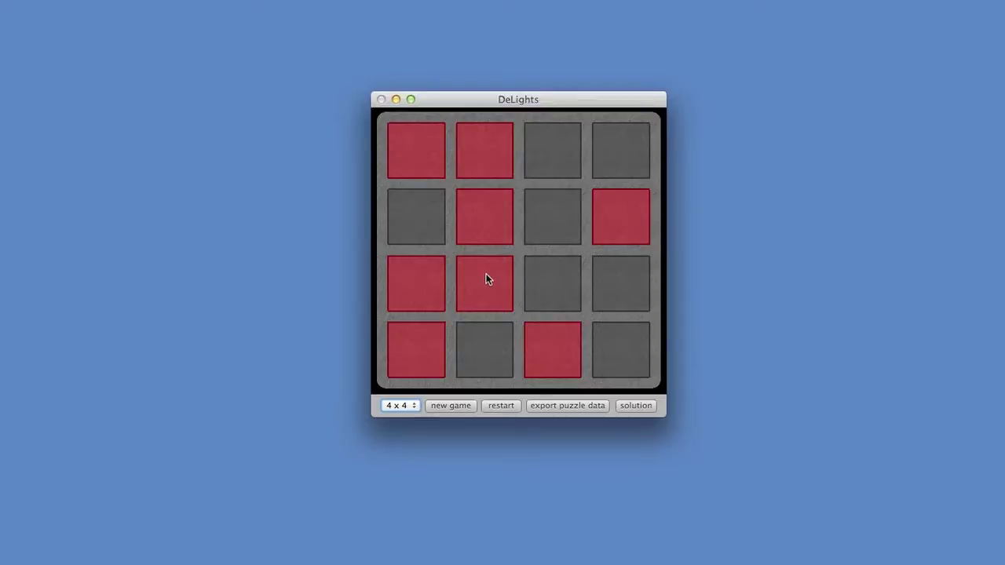
- Return the row 3, column 2 neighbours to their original pattern, then export the 4x4 puzzle under its default file name
left_click(485, 283)
left_click(486, 279)
left_click(485, 279)
left_click(485, 281)
left_click(560, 406)
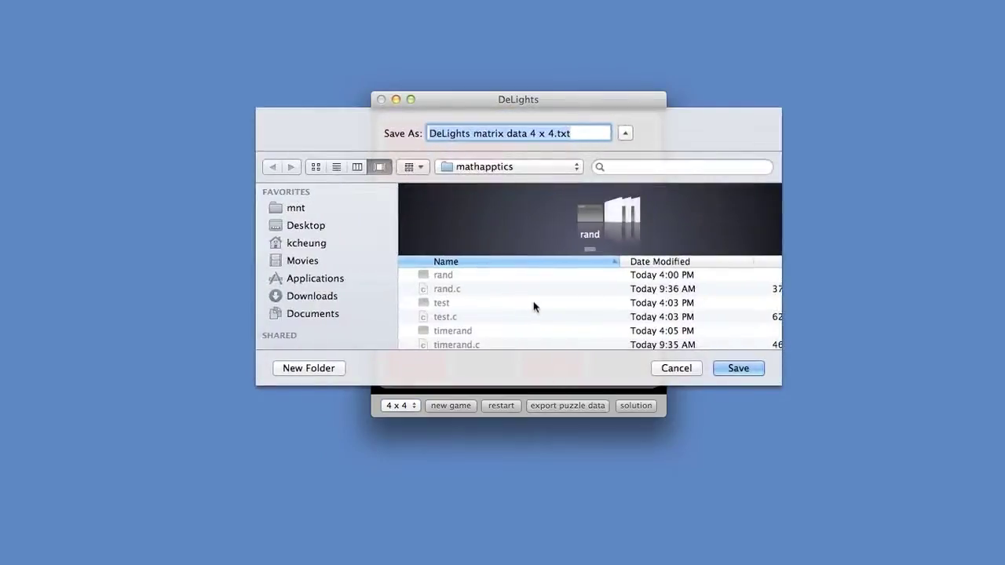
left_click(738, 367)
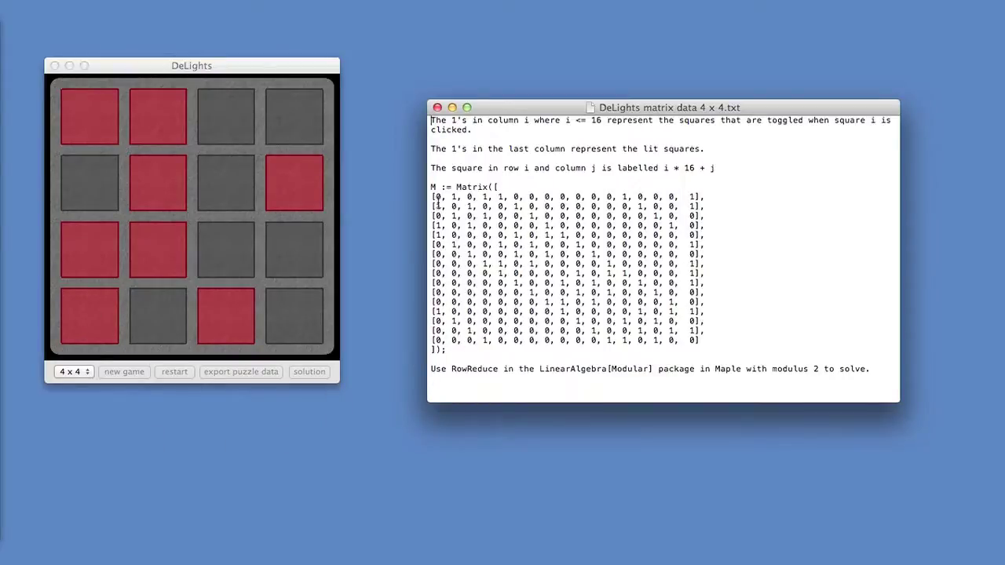
left_click(151, 119)
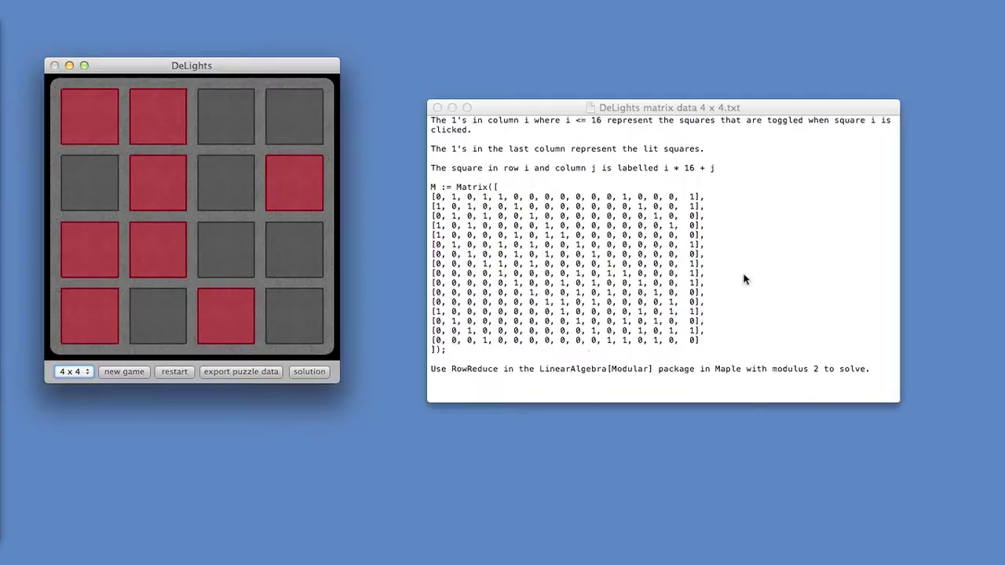
left_click_drag(757, 112, 759, 100)
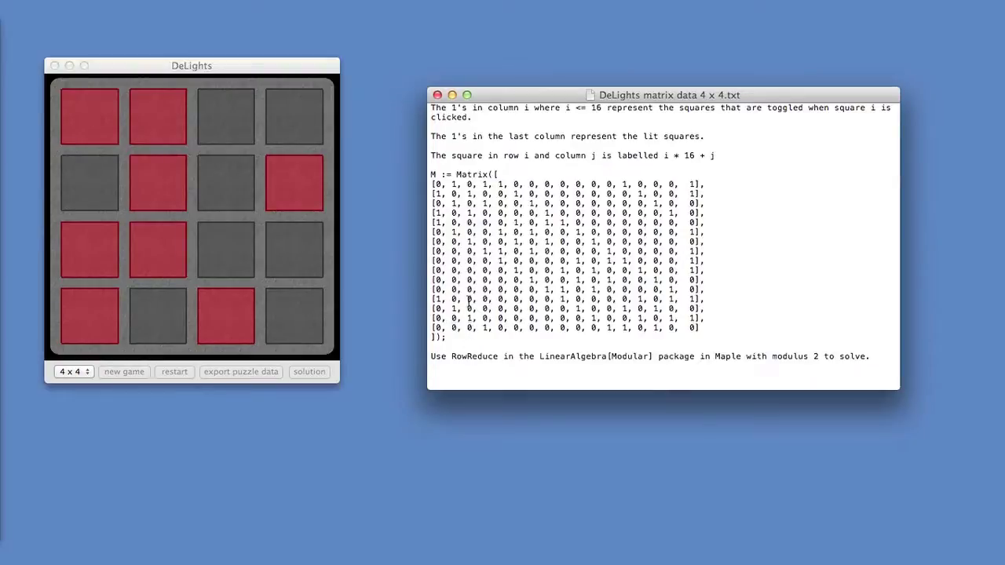
left_click_drag(540, 98, 510, 101)
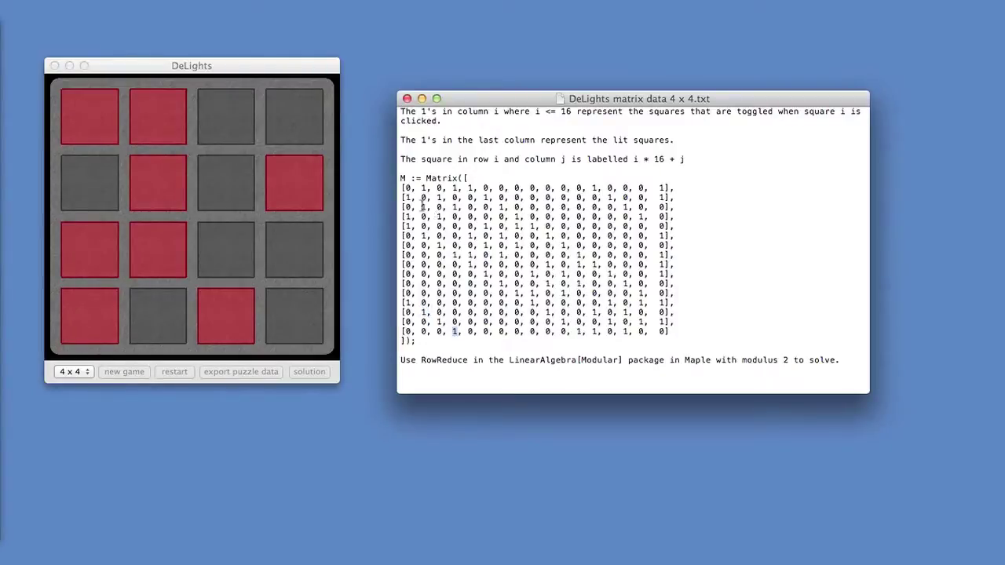
left_click(456, 207)
double_click(455, 188)
left_click(422, 234)
double_click(456, 254)
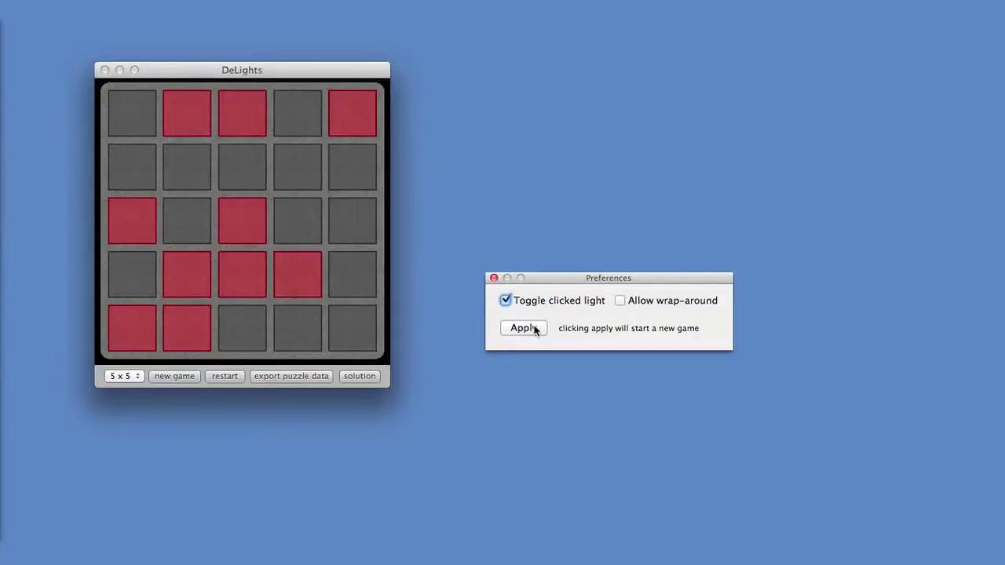
- Apply the preferences to start a new 5x5 game and move the puzzle window to the upper middle
left_click(534, 329)
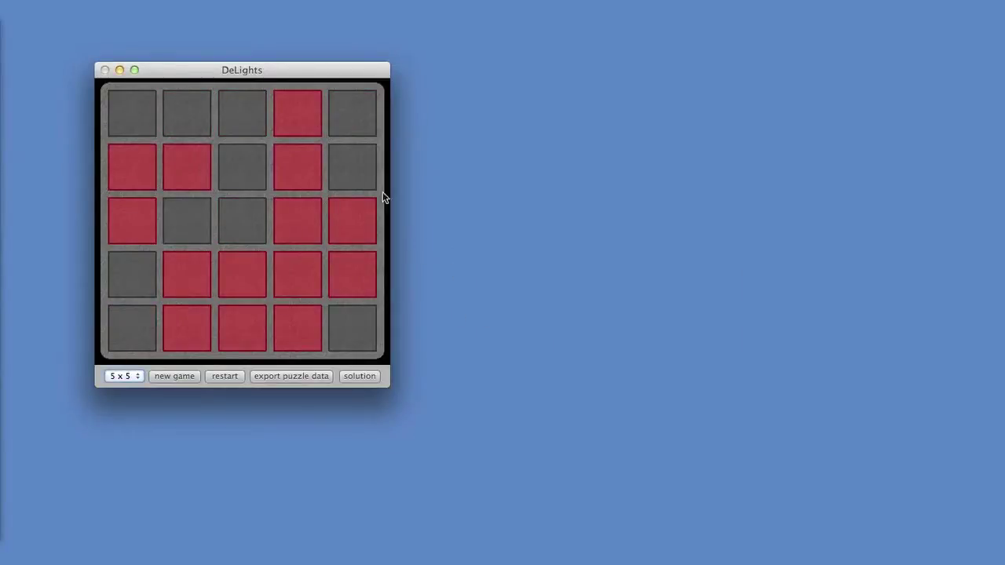
left_click_drag(310, 69, 535, 44)
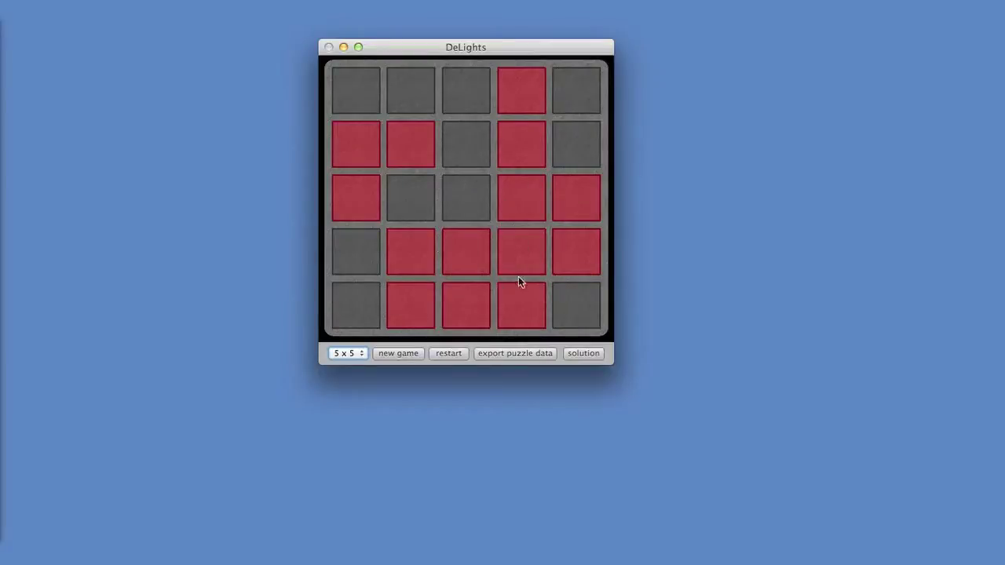
- Export the 5x5 puzzle data as 'DeLights matrix data 5 x 5.txt' and move the opened file window up
left_click(519, 353)
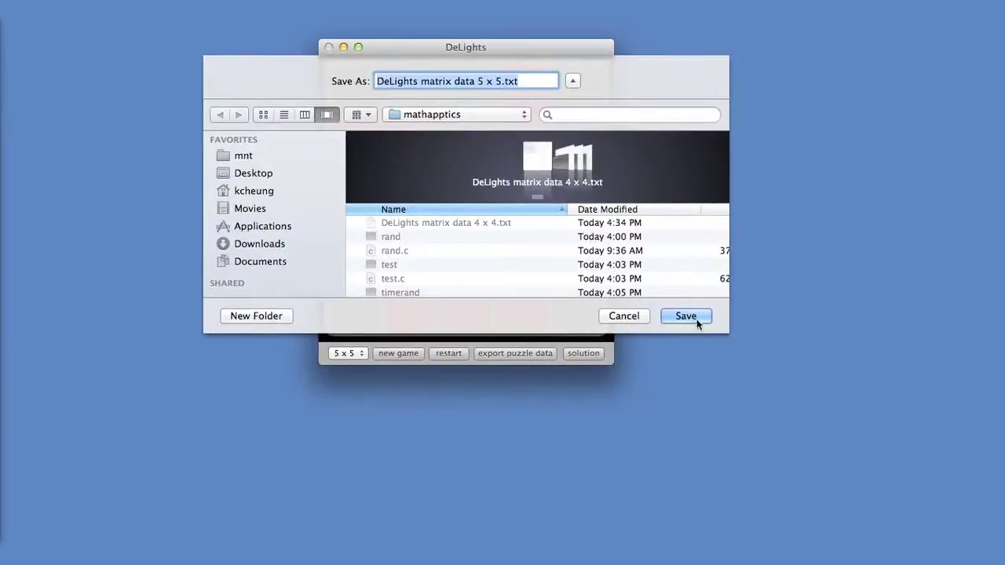
left_click(692, 317)
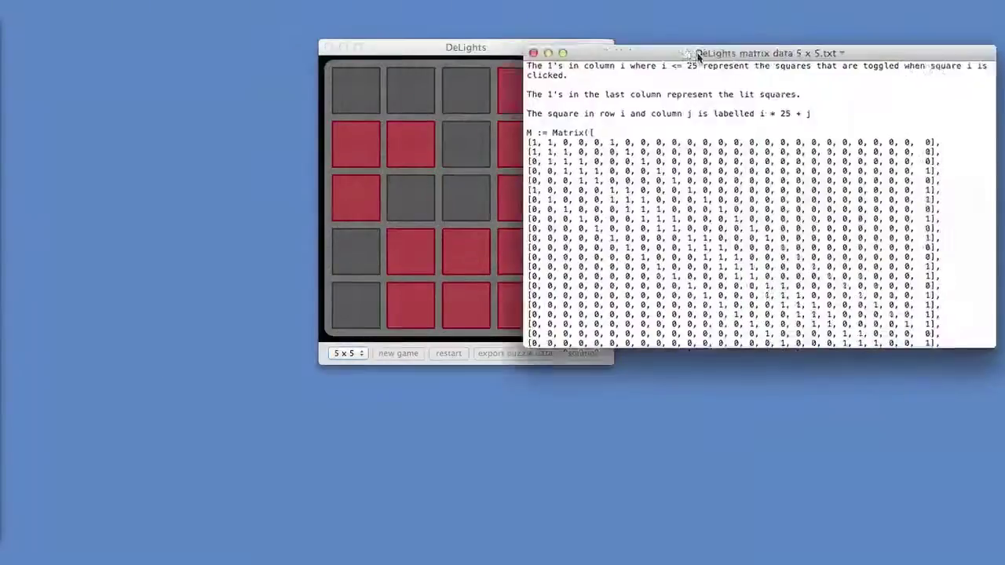
left_click_drag(695, 50, 672, 21)
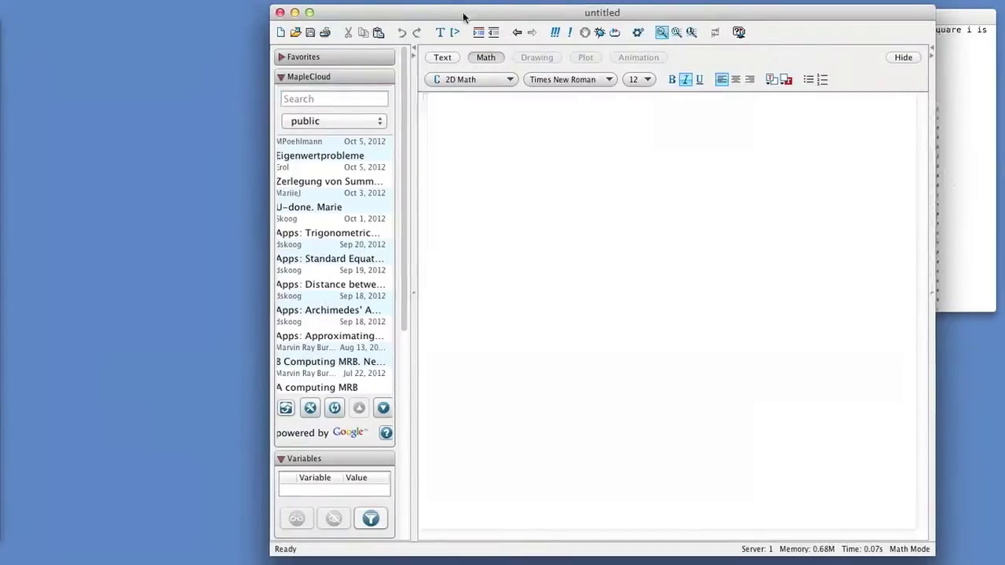
- Run with(LinearAlgebra[Modular]): as the first line of the untitled Maple worksheet
left_click_drag(463, 15, 207, 12)
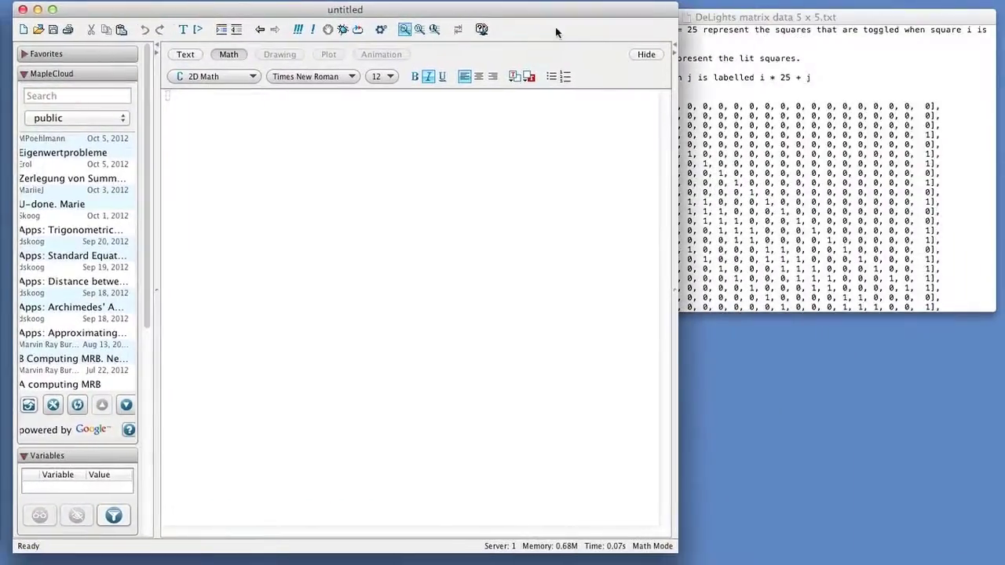
left_click(730, 18)
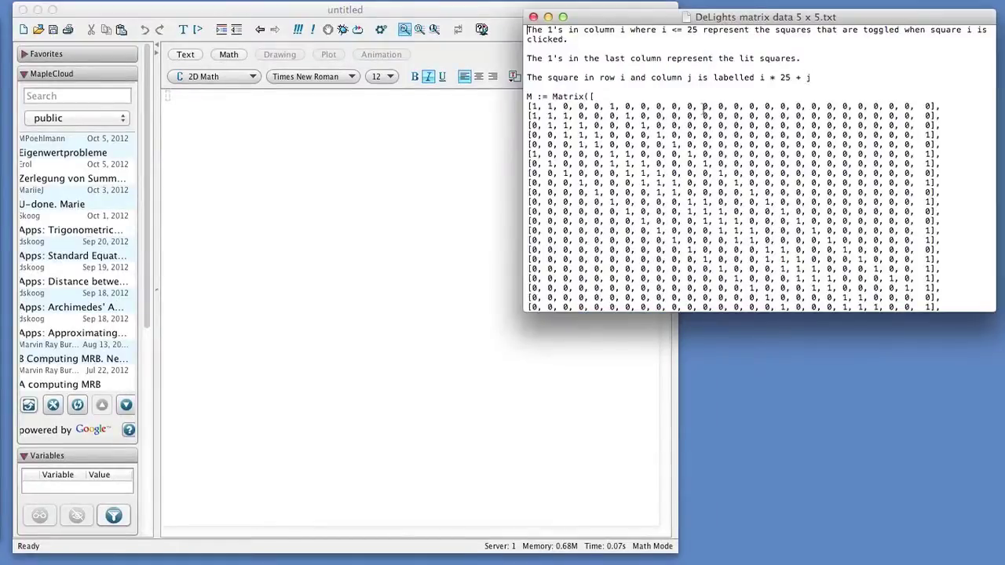
left_click(287, 91)
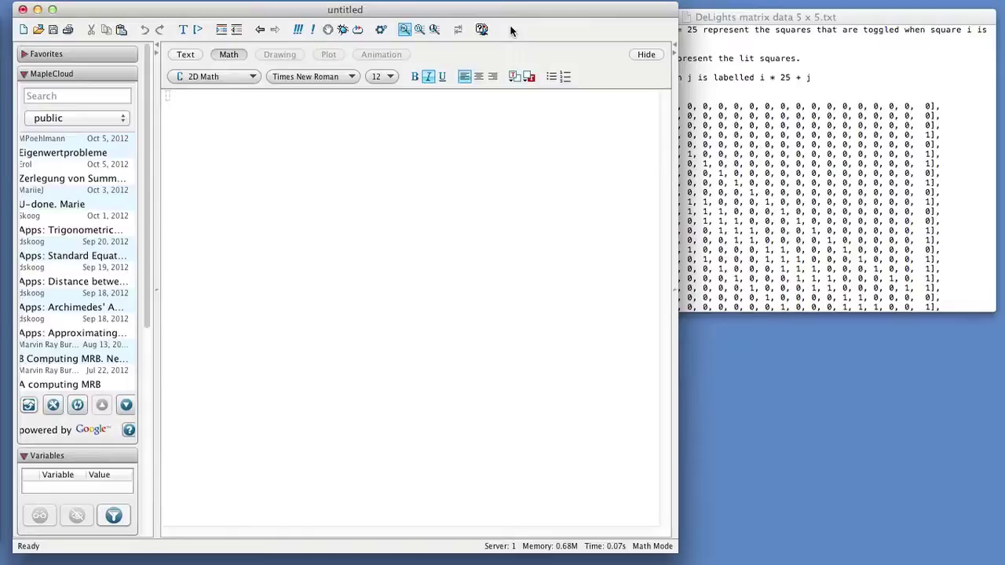
type("with(LinearAlge")
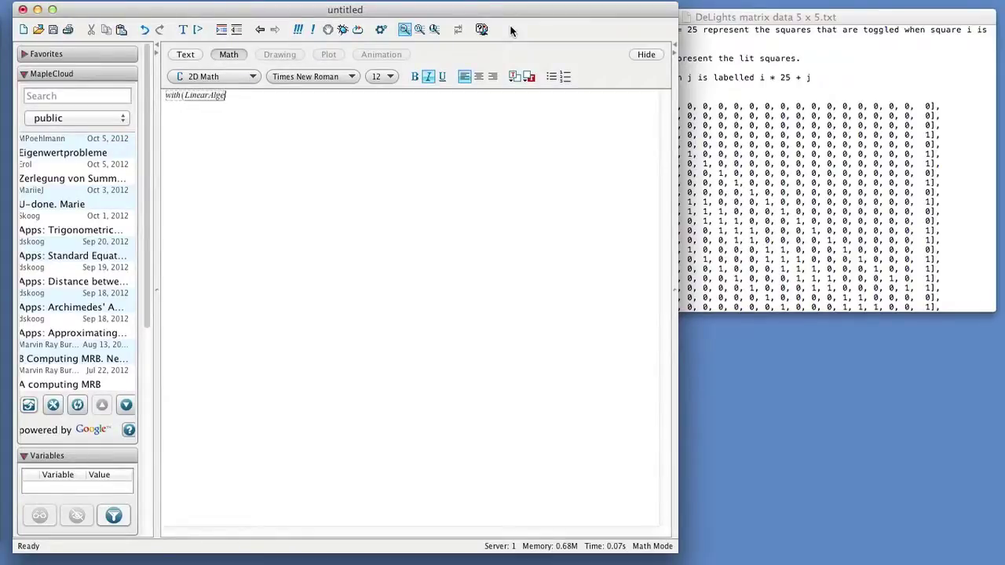
type("bra)")
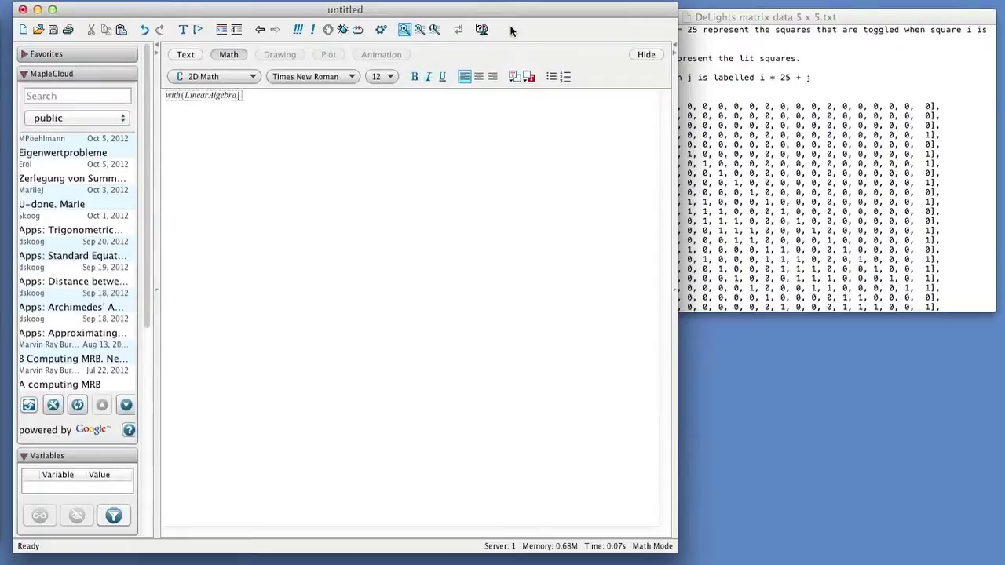
type("[Modular")
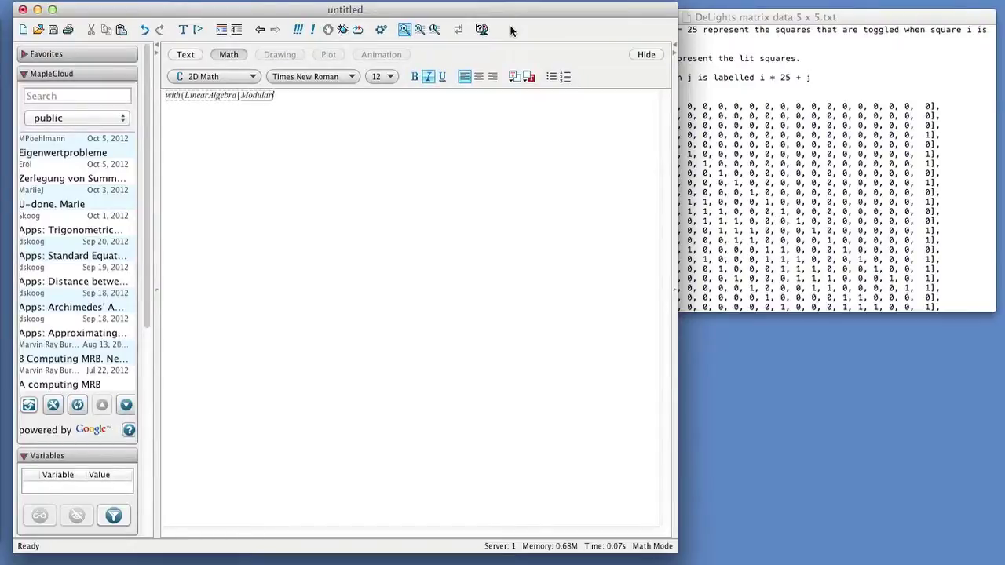
type("]:")
key("Return")
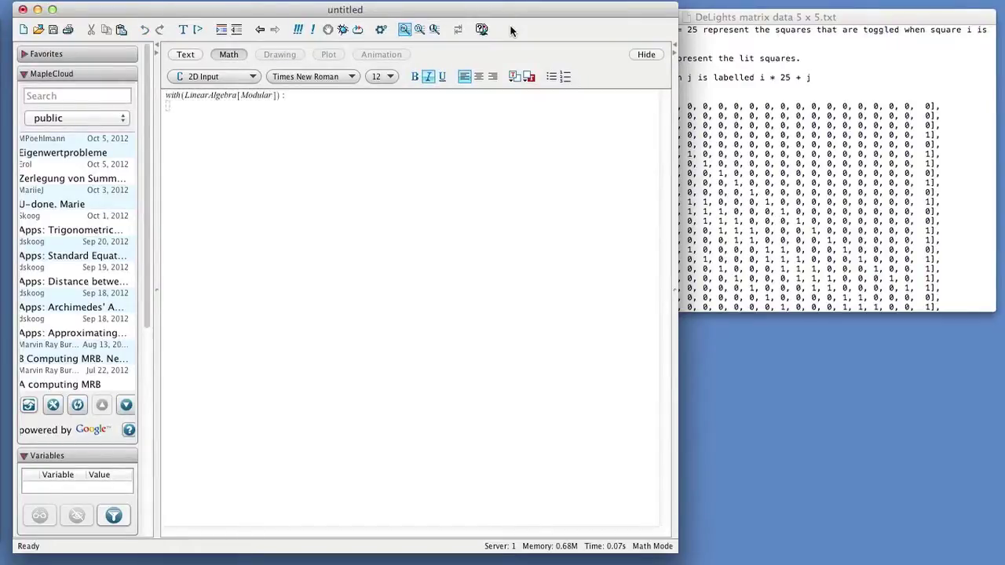
- Copy the M := Matrix(...) block from the text file and run it in Maple, creating the 25 x 26 matrix M
left_click(861, 122)
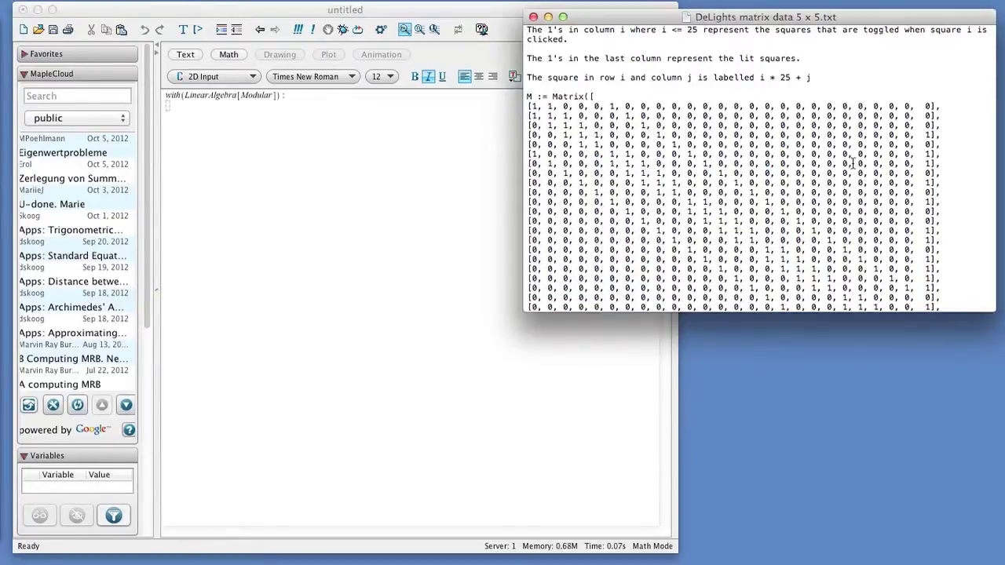
scroll(853, 163, "down", 5)
left_click_drag(543, 279, 520, 37)
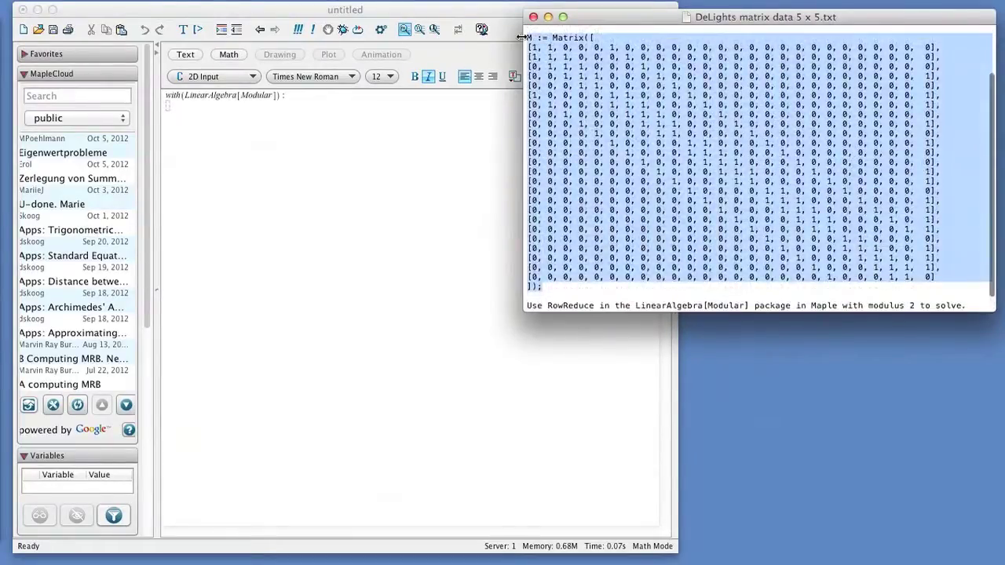
left_click(182, 106)
key("super+v")
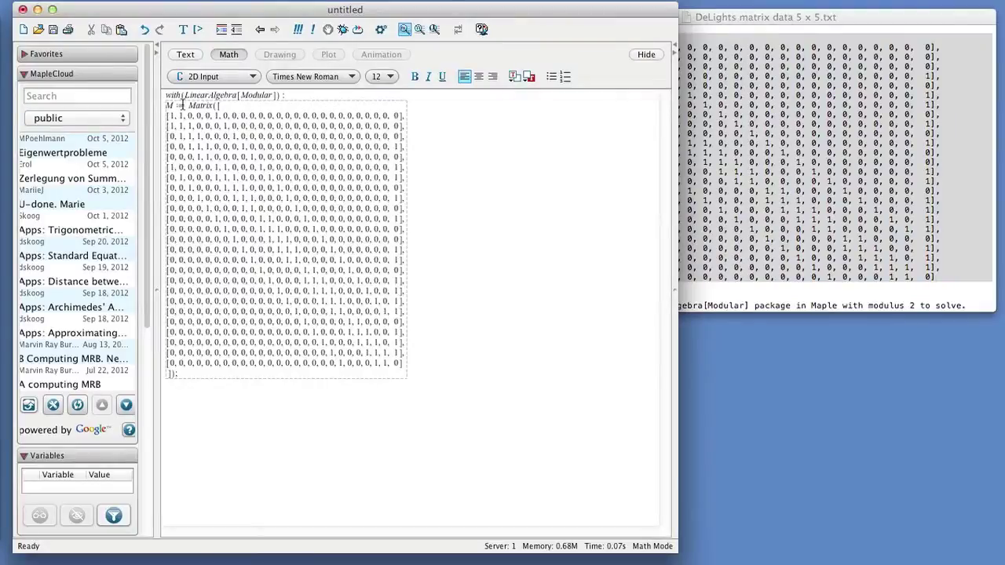
key("Return")
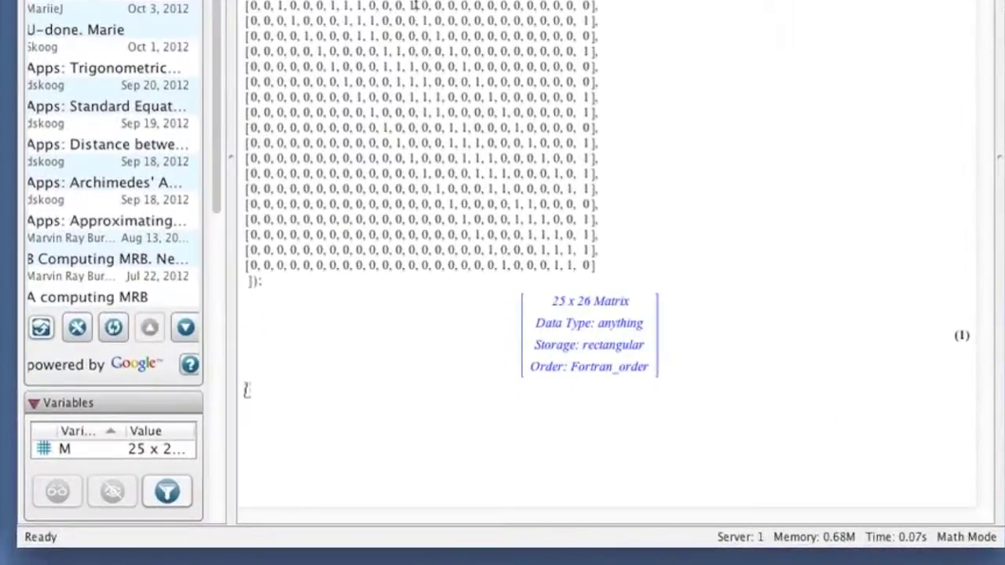
- Run RowReduce(2, A, 25, 26, 25, 'det', 0, 'rank', 0, 0, true), which errors because A isn't an rtable
type("RowReduce(2")
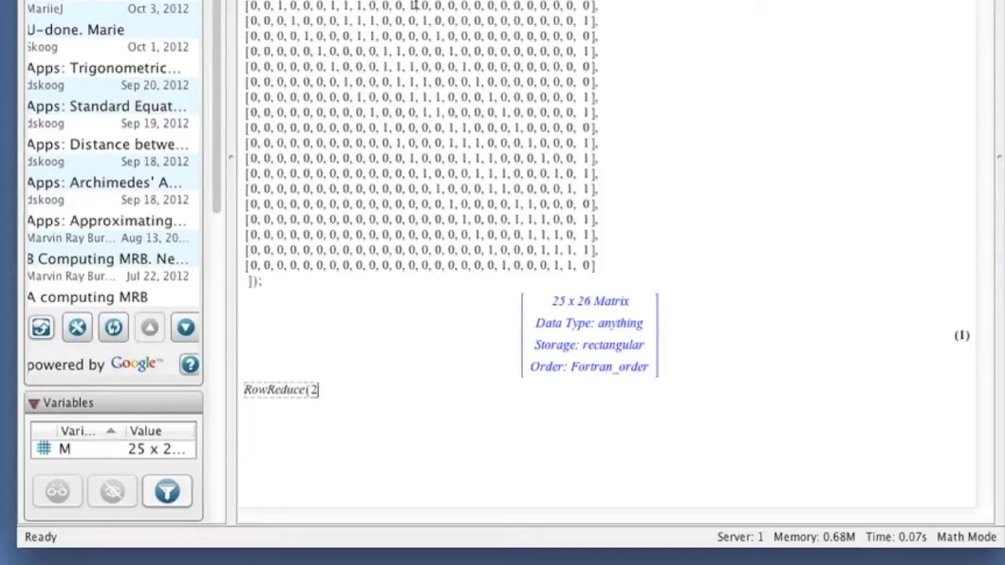
type(", A, 25, 25")
key("BackSpace")
type("6")
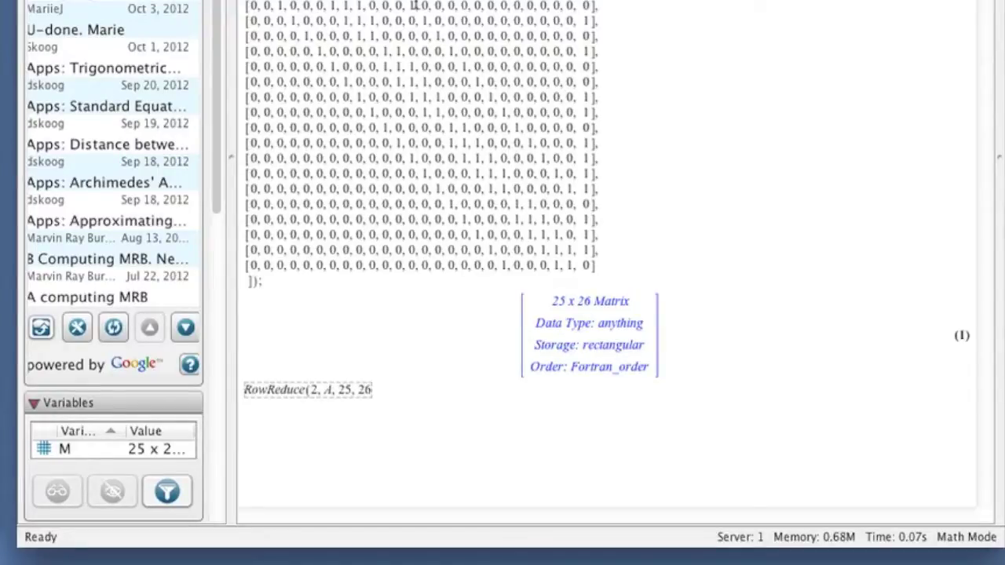
type(", 25")
type(", 'det', 0, 'rank', 0, 0, true);")
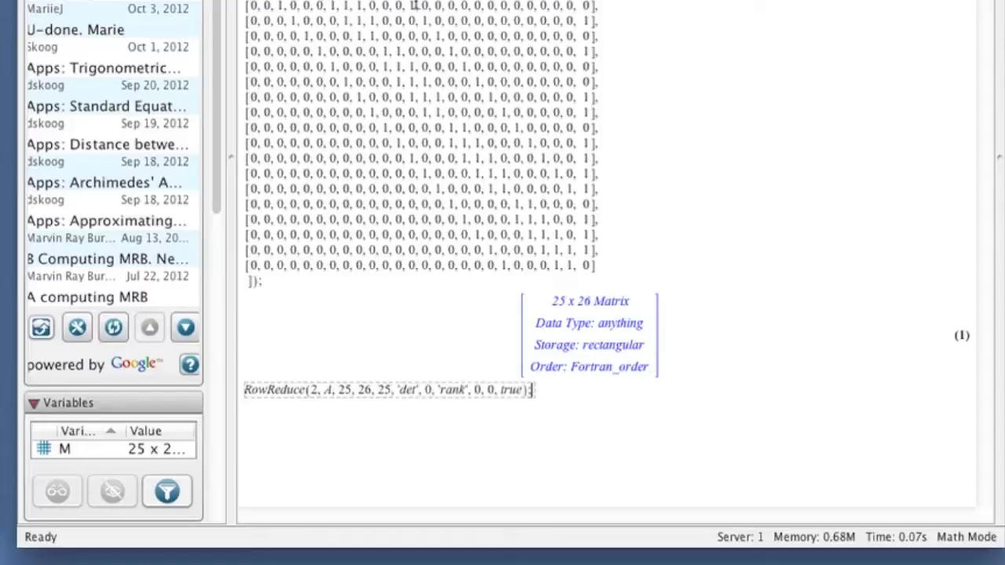
key("Return")
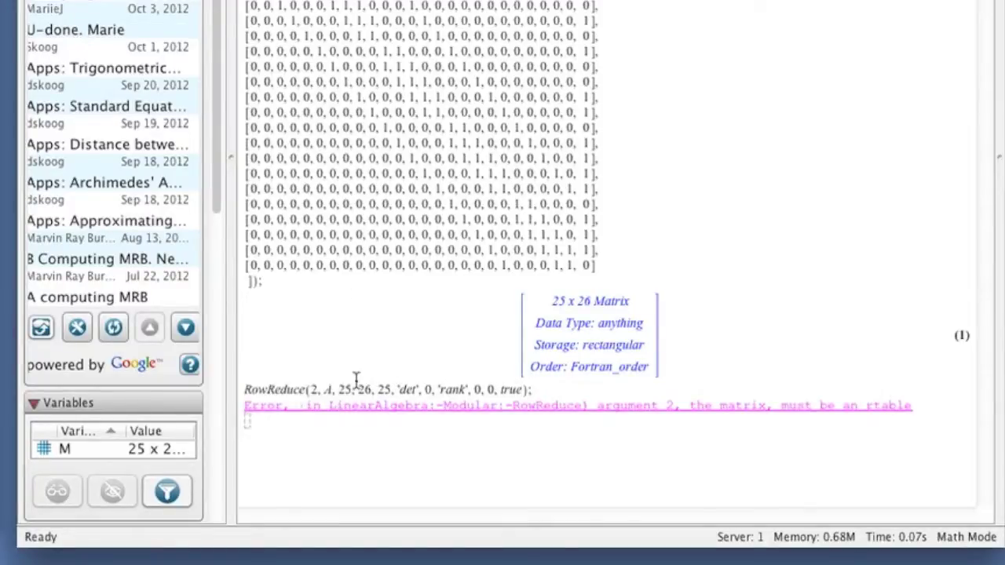
- Replace A with M in the RowReduce line and rerun it
left_click(331, 390)
key("BackSpace")
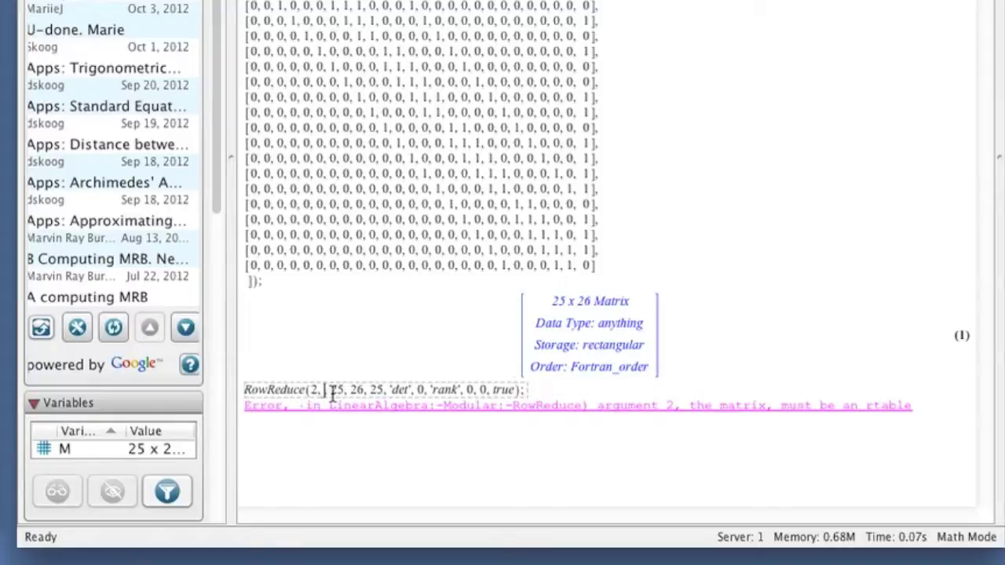
type("M")
key("Return")
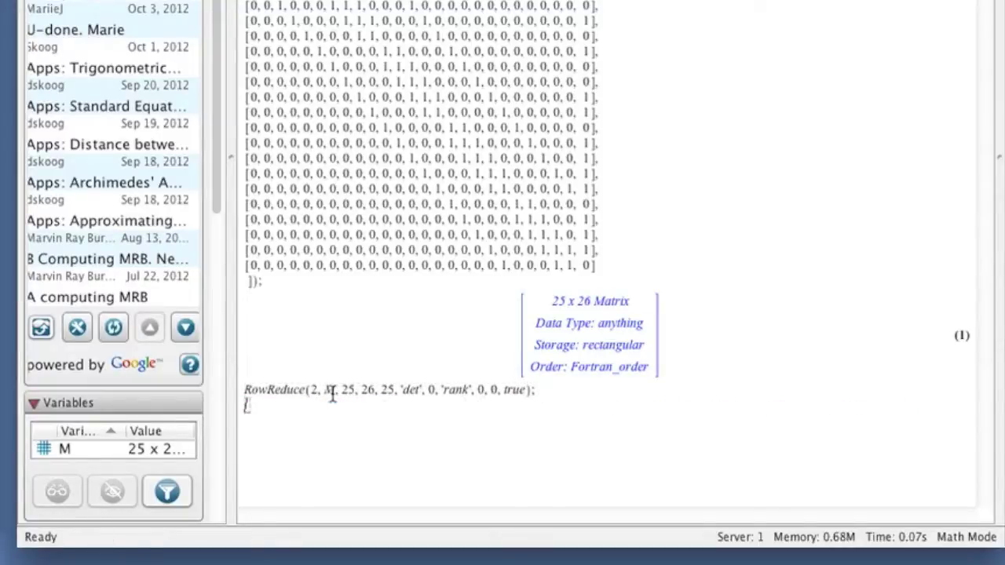
- Evaluate det and rank, showing determinant 0 and rank 23
type("det;")
key("Return")
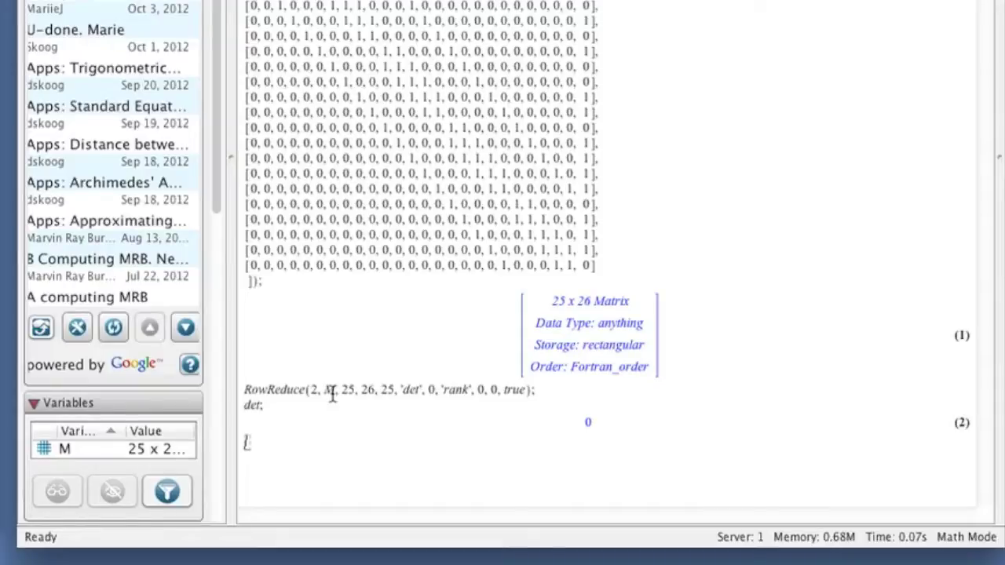
type("rank;")
key("Return")
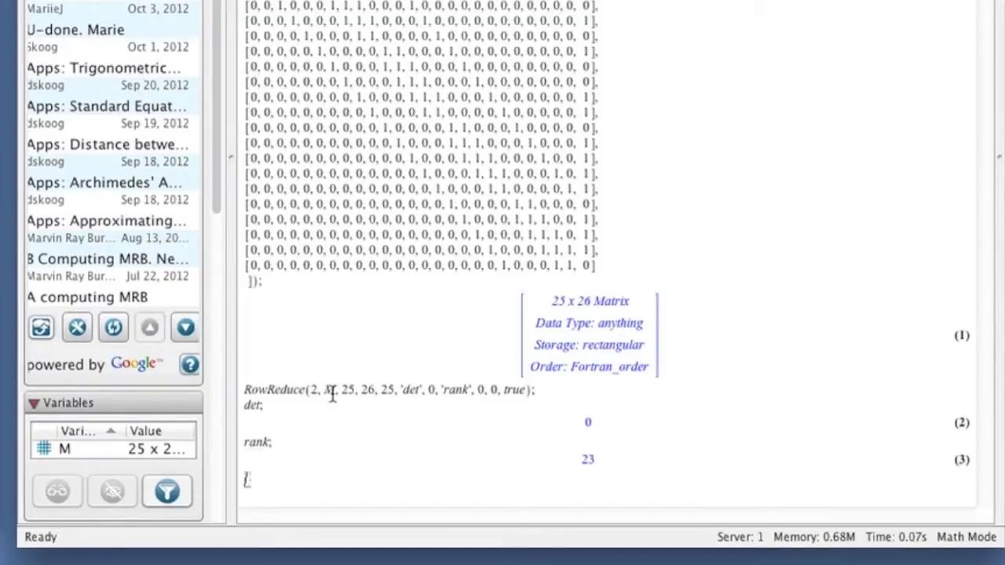